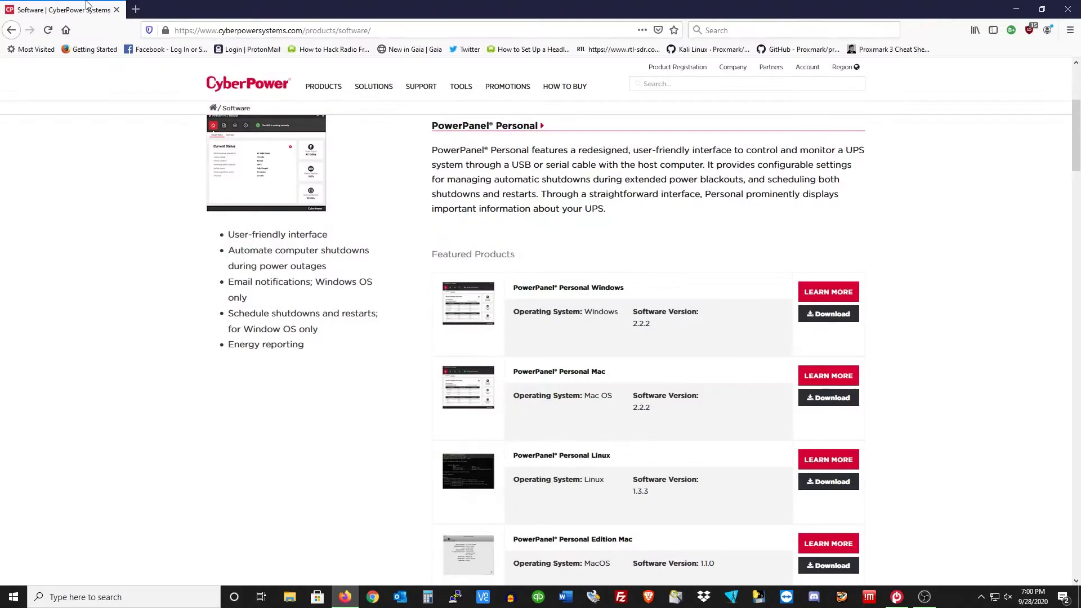
# Return to the CyberPower home page and browse its SOLUTIONS menu.
pyautogui.click(246, 85)
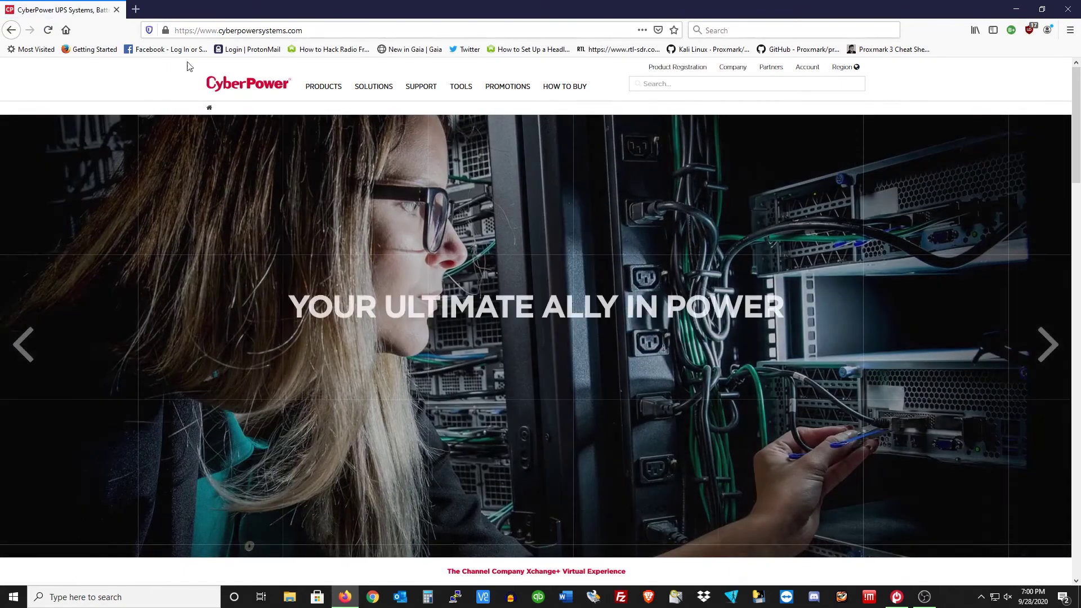
pyautogui.click(240, 34)
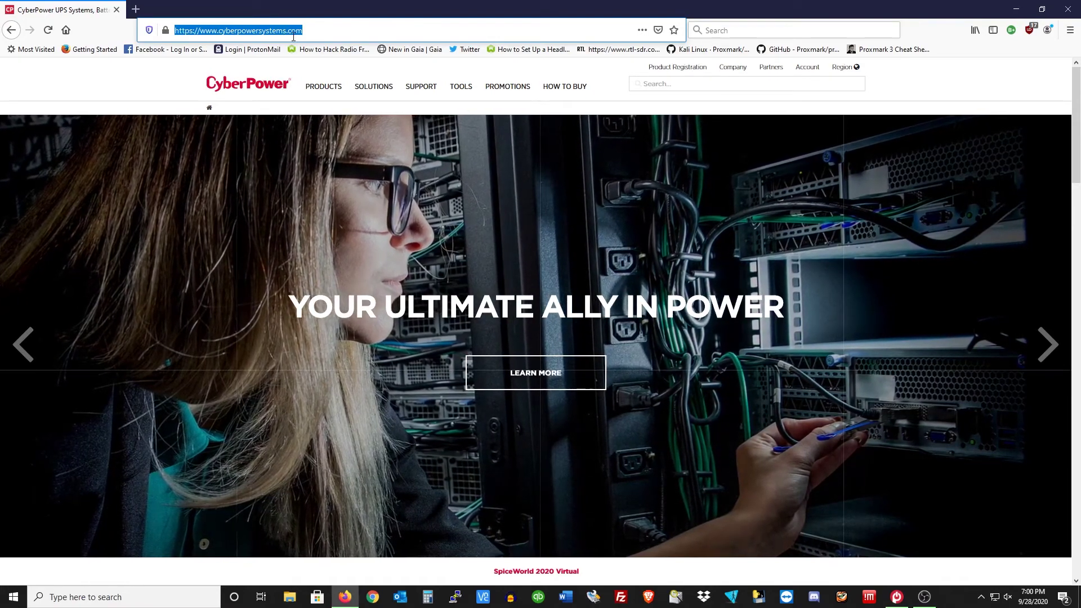
pyautogui.moveTo(361, 89)
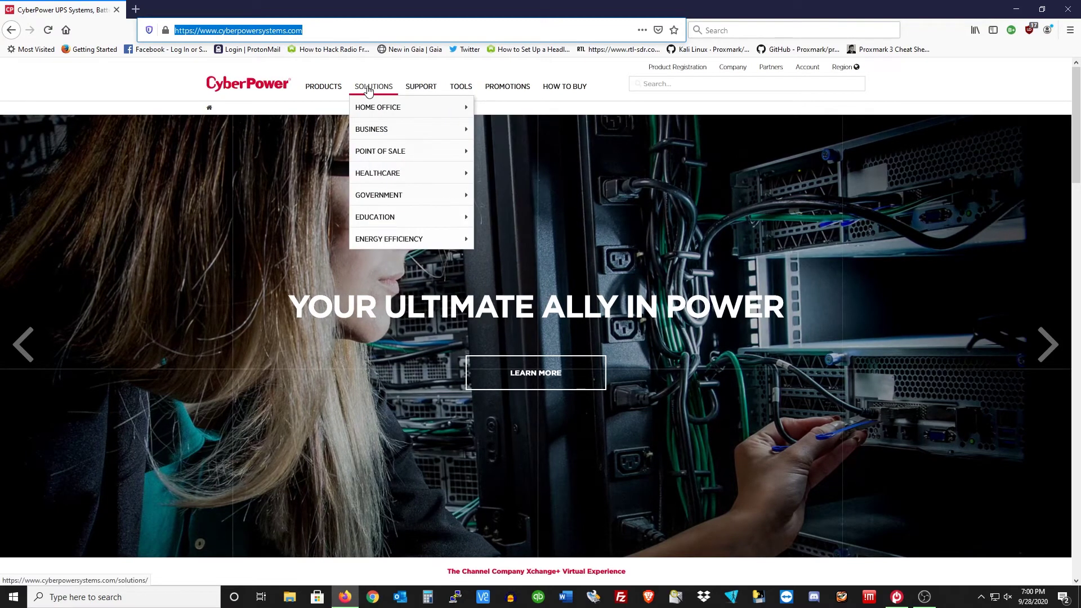
# Scroll through the home page, then open SUPPORT > SOFTWARE.
pyautogui.scroll(-5, 345, 371)
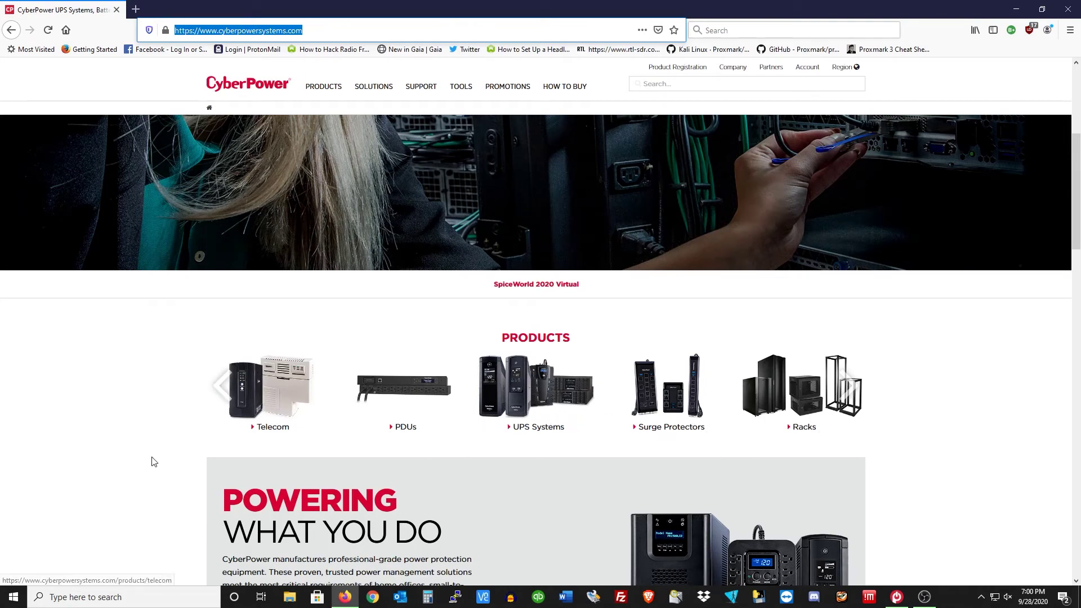
pyautogui.scroll(-11, 109, 478)
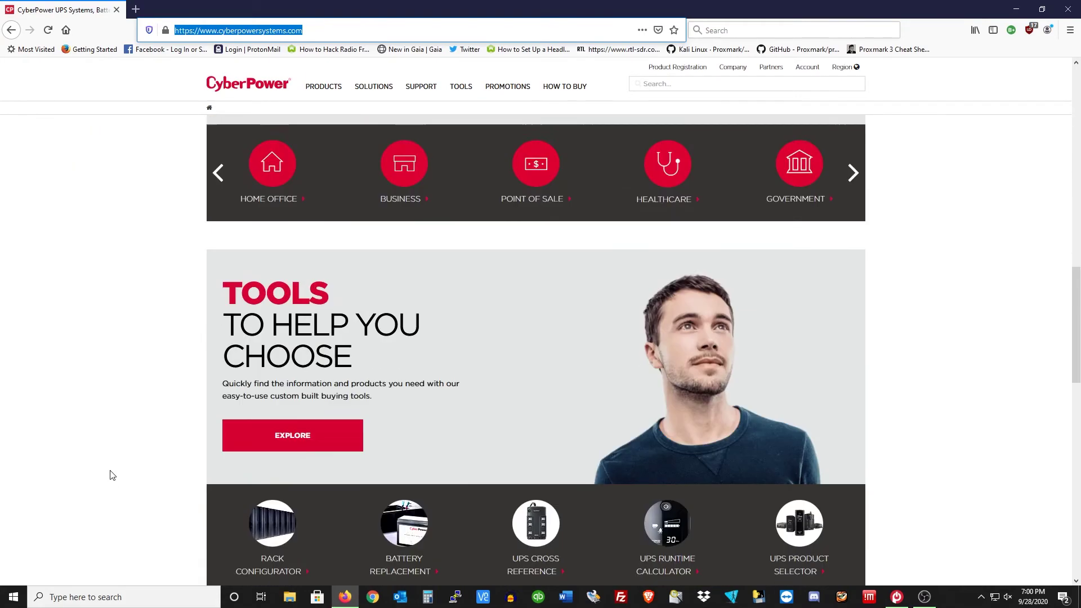
pyautogui.scroll(11, 111, 476)
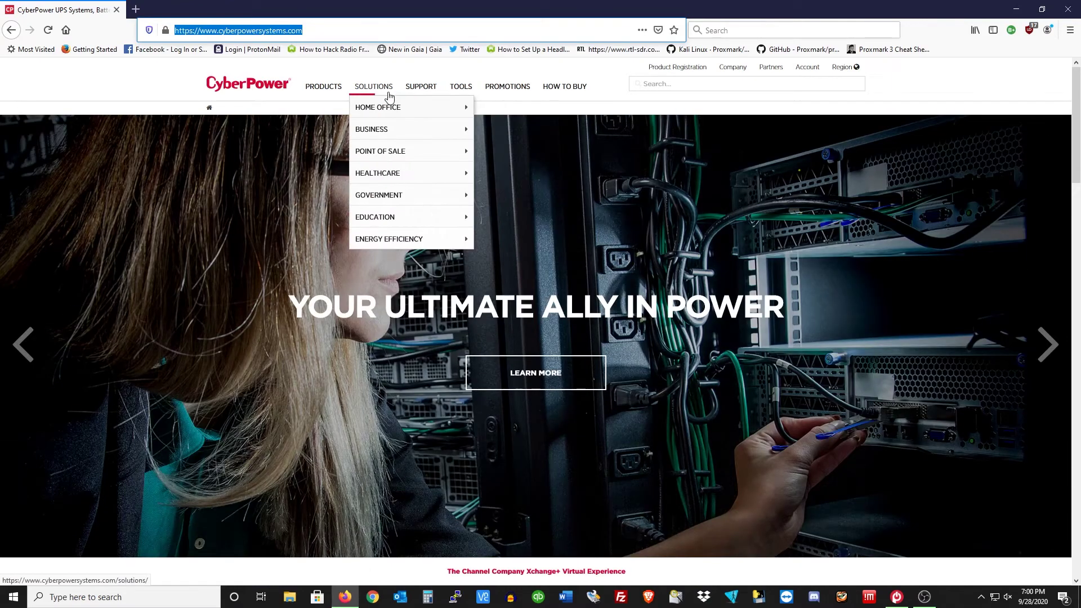
pyautogui.moveTo(425, 90)
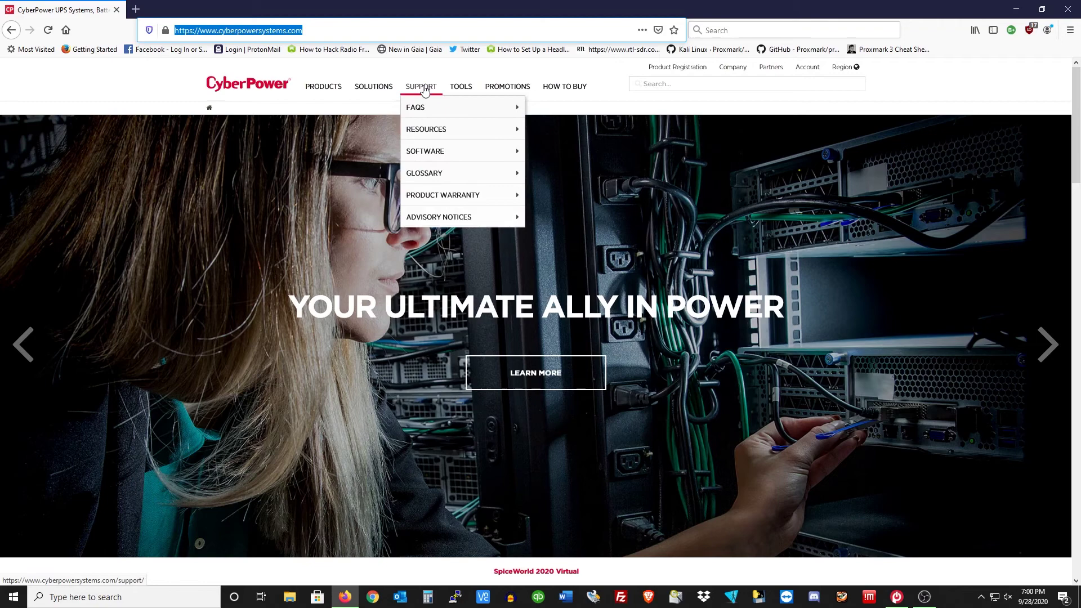
pyautogui.click(448, 156)
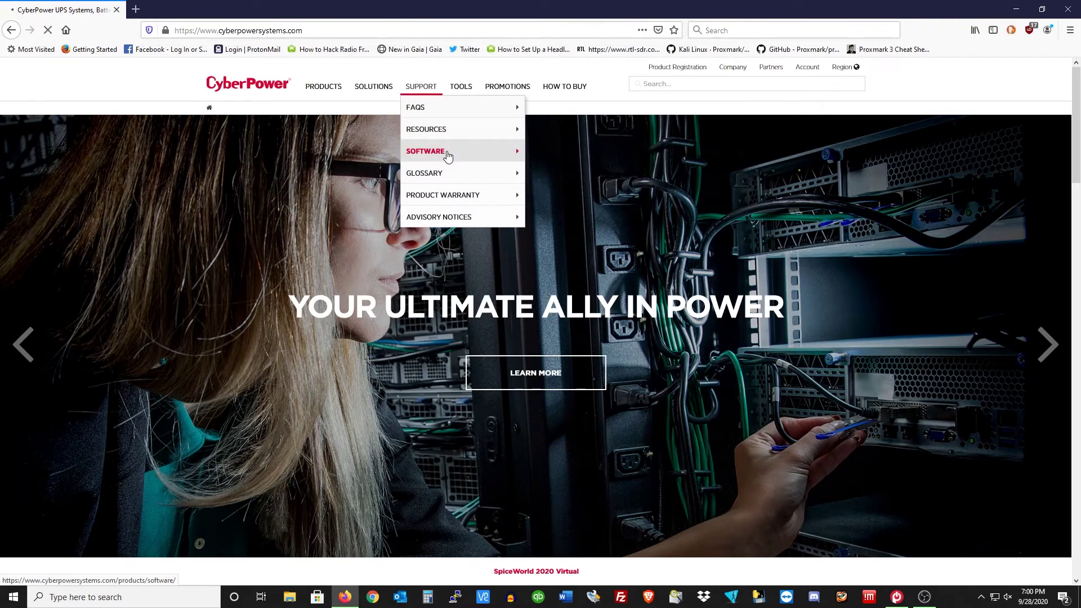
# Find PowerPanel Personal under Featured Products and open its Windows download details.
pyautogui.scroll(-3, 389, 388)
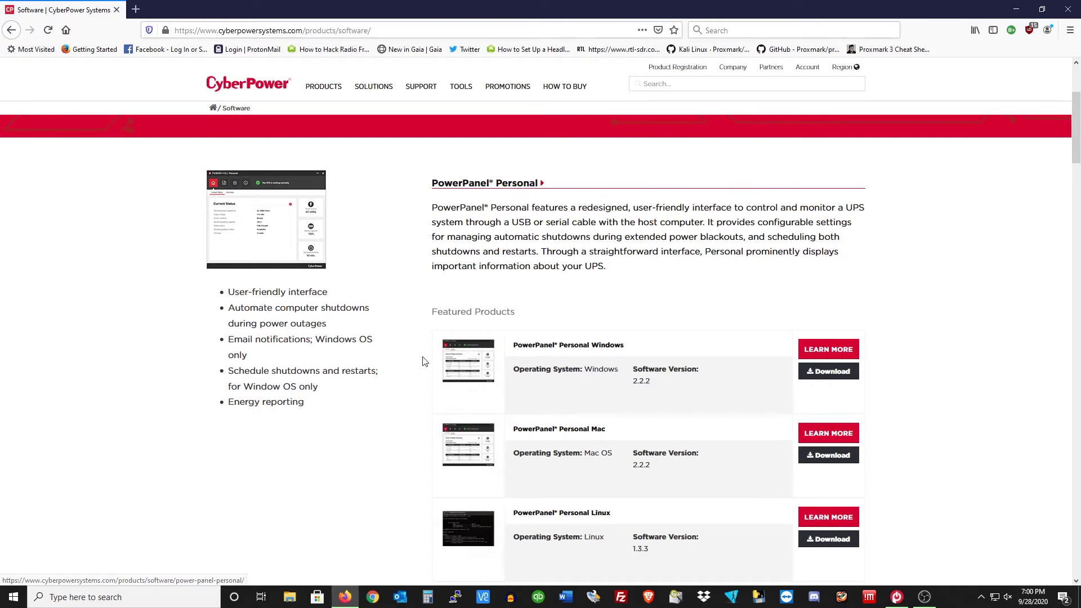
pyautogui.scroll(-3, 711, 372)
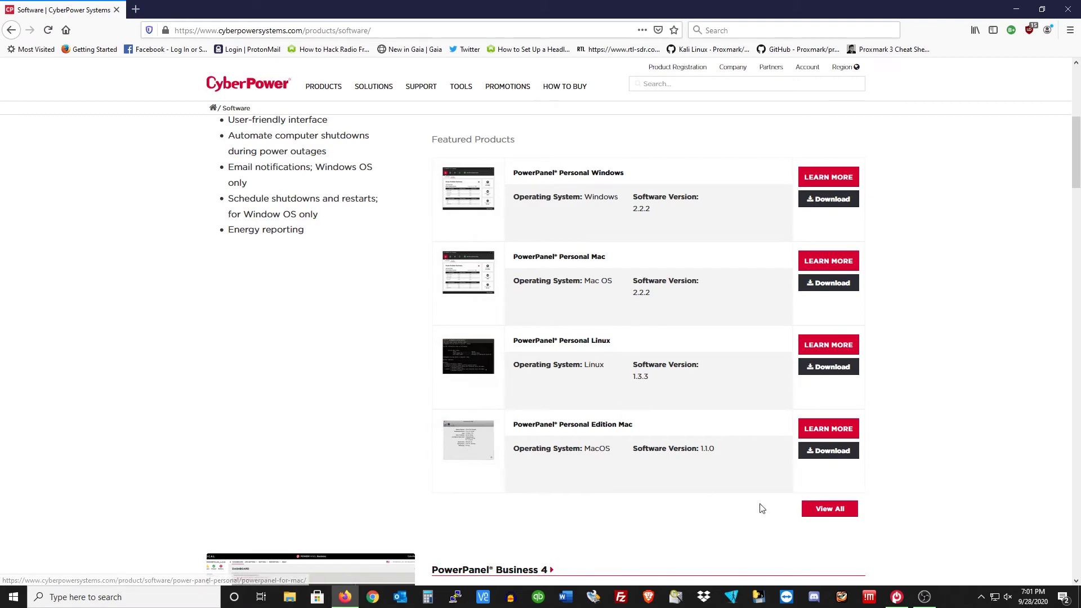
pyautogui.scroll(1, 946, 332)
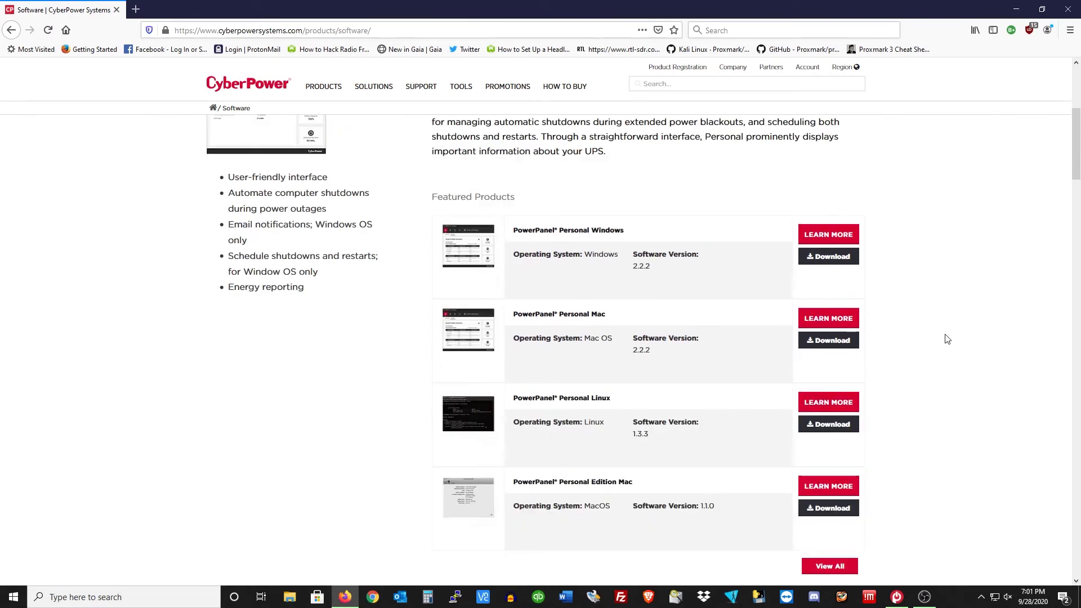
pyautogui.click(825, 256)
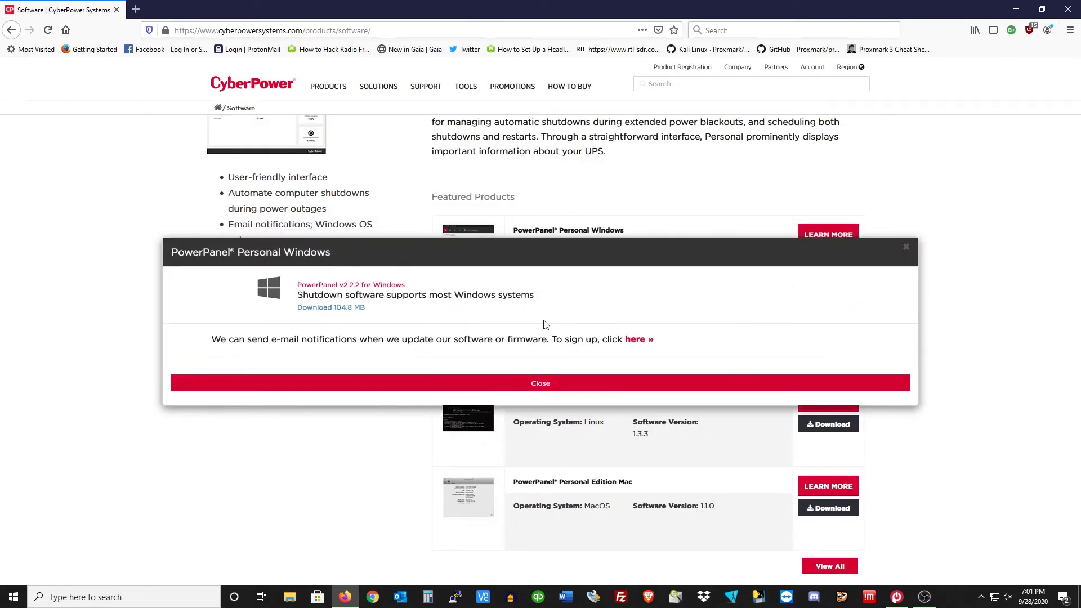
# Start the 104.8 MB Windows installer download, cancel it, dismiss the popup, and close Firefox.
pyautogui.click(335, 308)
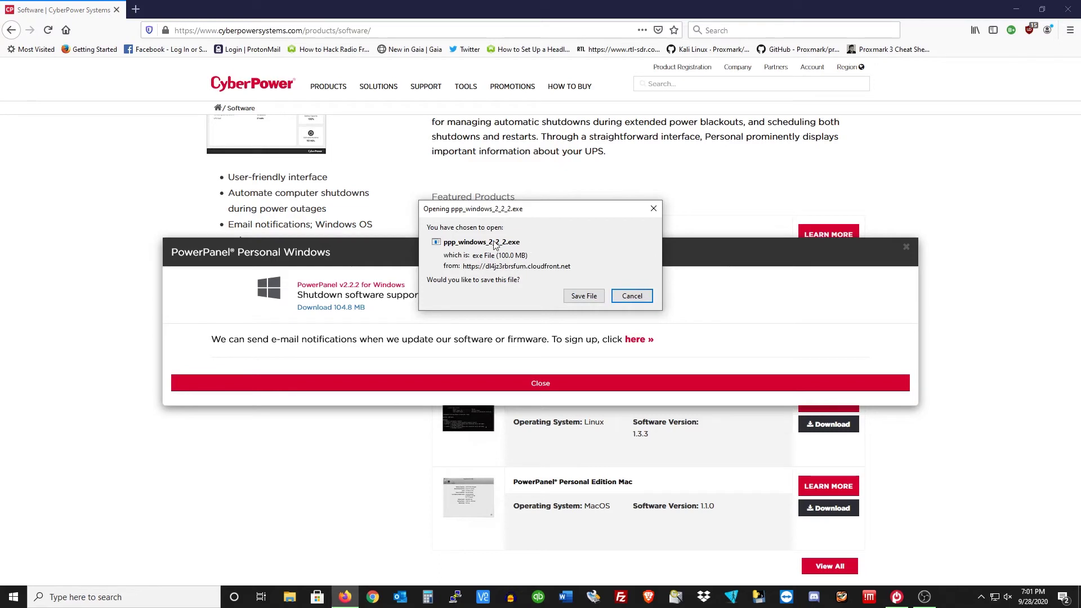
pyautogui.click(628, 299)
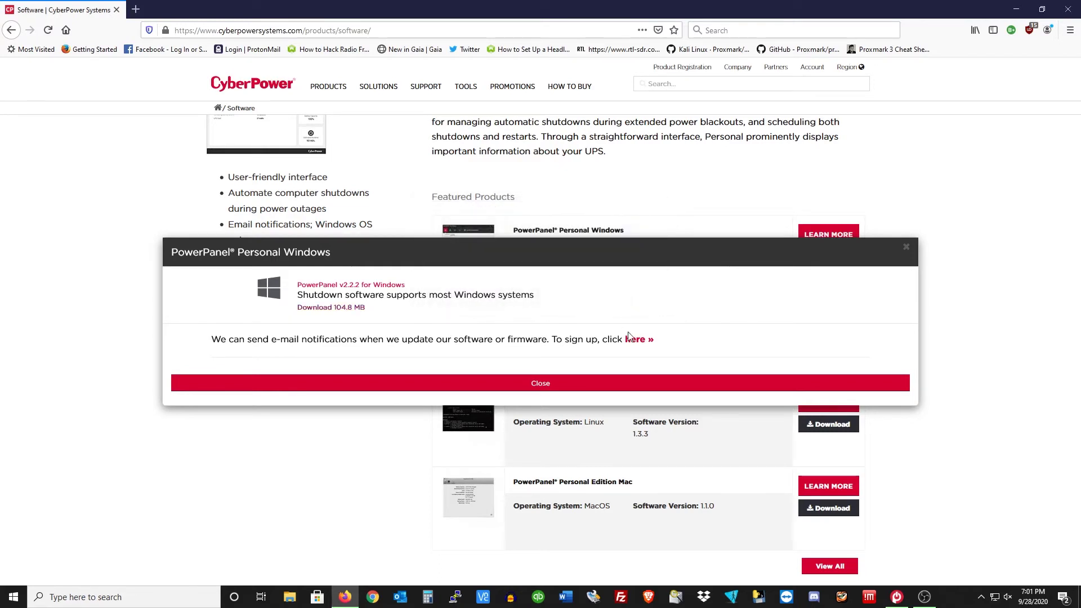
pyautogui.click(562, 383)
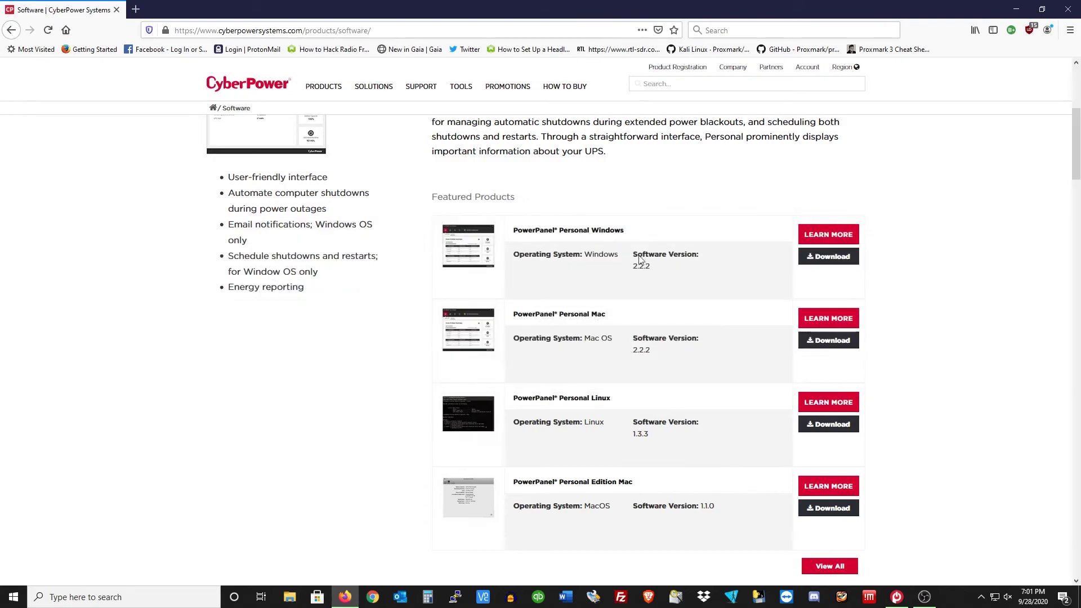
pyautogui.click(1068, 10)
# Center the PowerPanel Personal window and review energy reporting and the energy cost/CO2 settings.
pyautogui.click(897, 597)
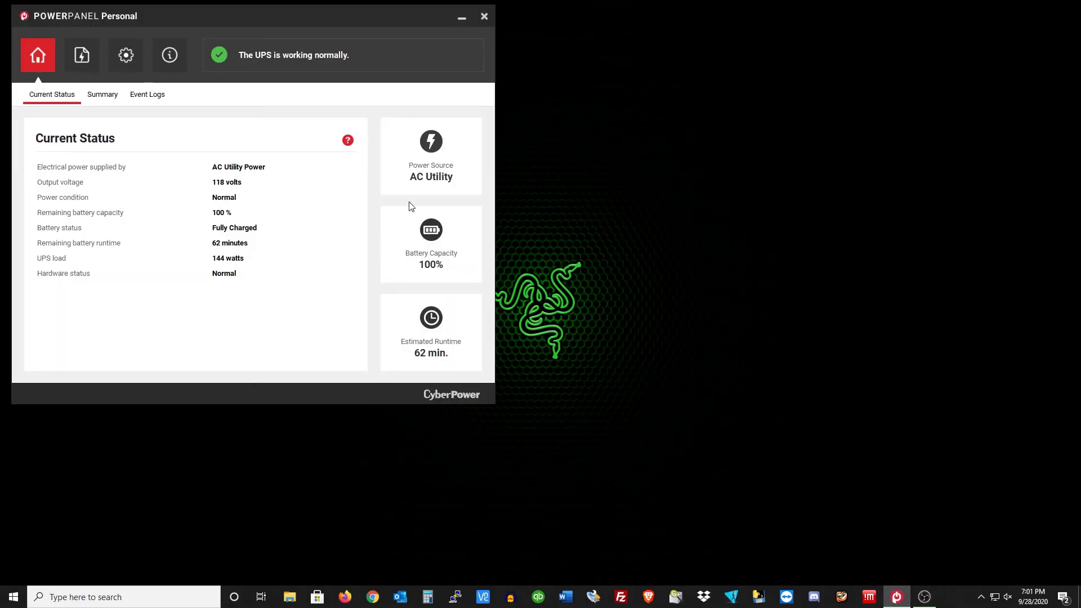
pyautogui.moveTo(314, 22); pyautogui.dragTo(561, 72)
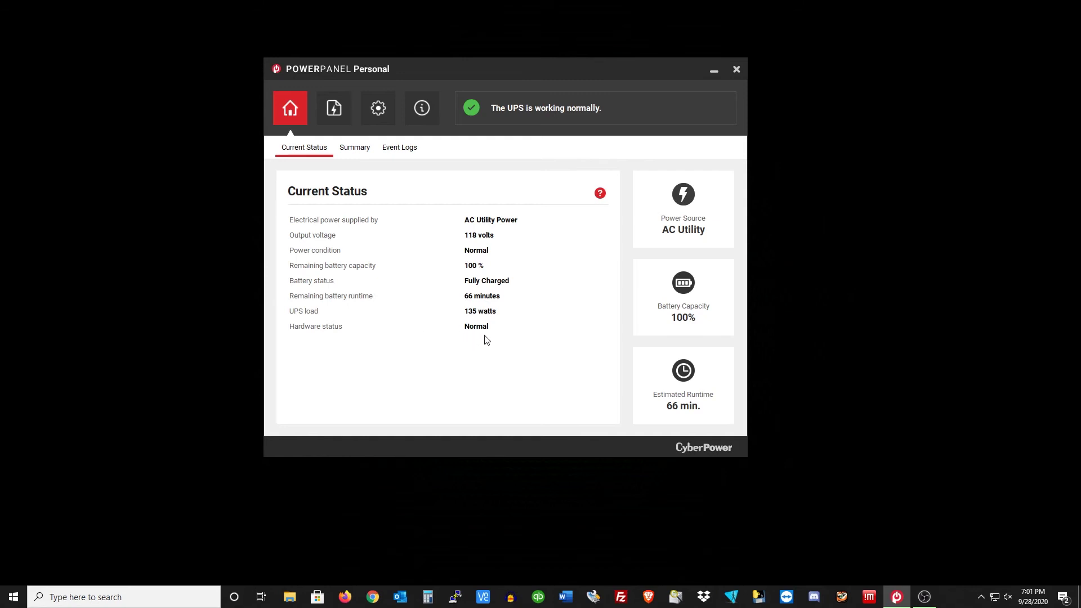
pyautogui.click(333, 113)
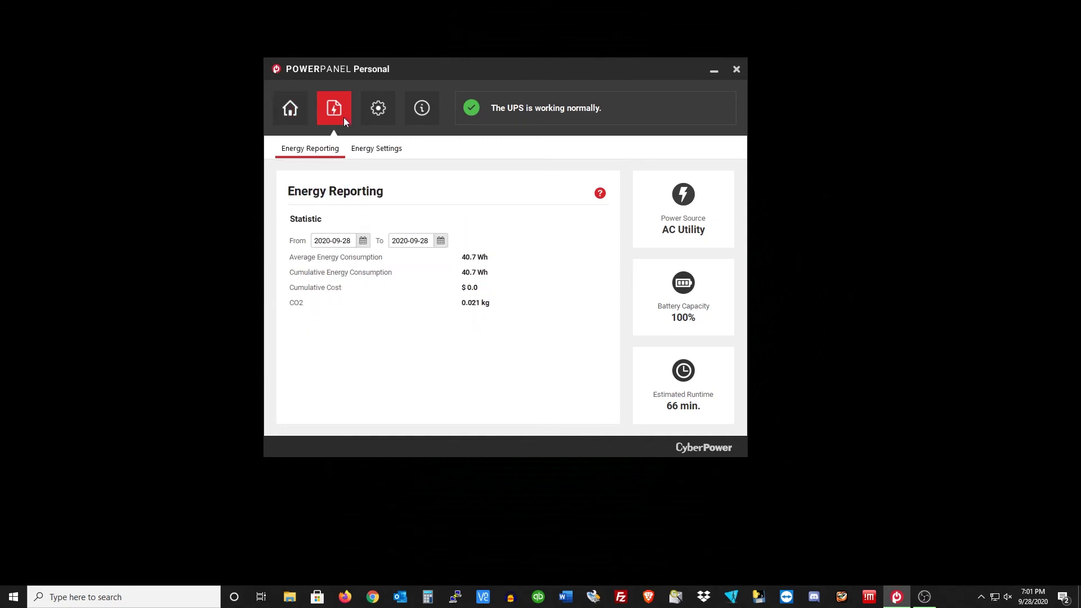
pyautogui.click(381, 151)
# Show the UPS on/off schedule: ON at 9 AM (Tuesday 7 AM), OFF at 5 PM daily.
pyautogui.scroll(-1, 538, 296)
pyautogui.scroll(1, 536, 295)
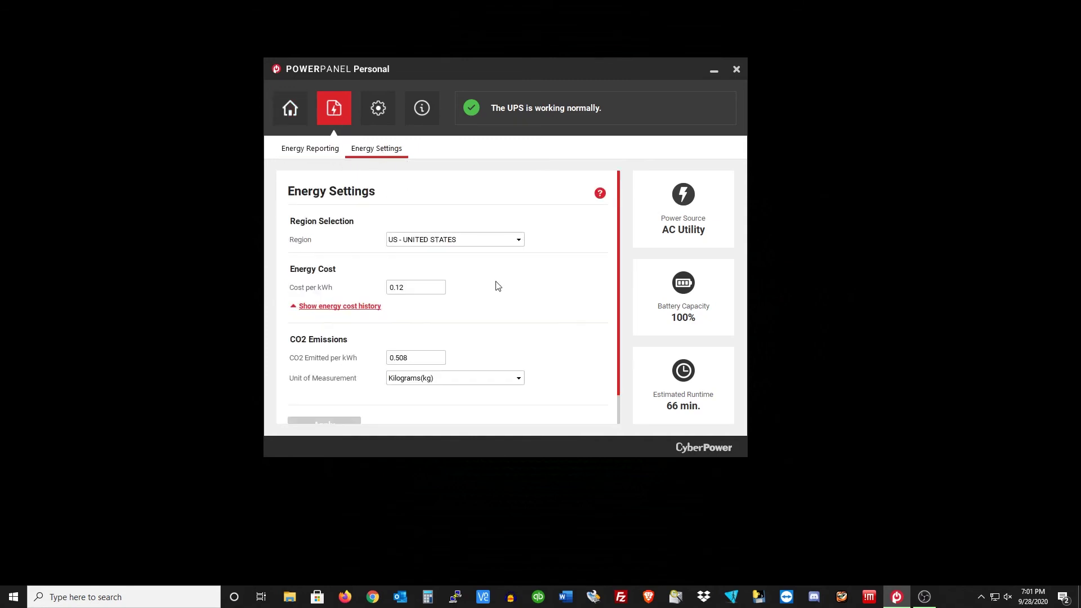
pyautogui.click(386, 123)
pyautogui.click(297, 150)
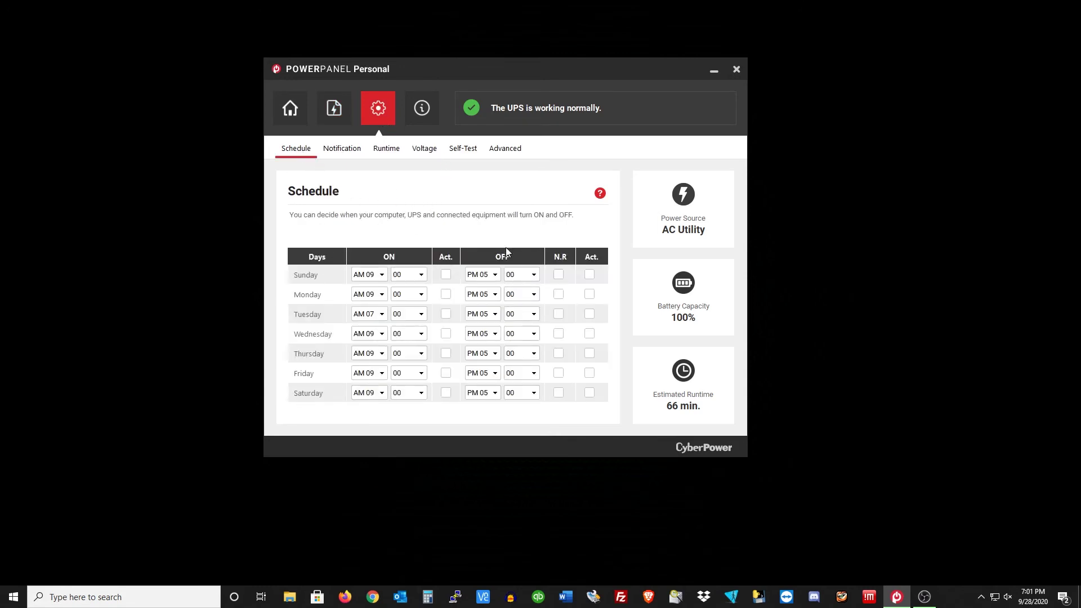
# Scroll through the Notification settings, then show Runtime Configuration with Preserve Battery Power at 0 minutes.
pyautogui.click(355, 152)
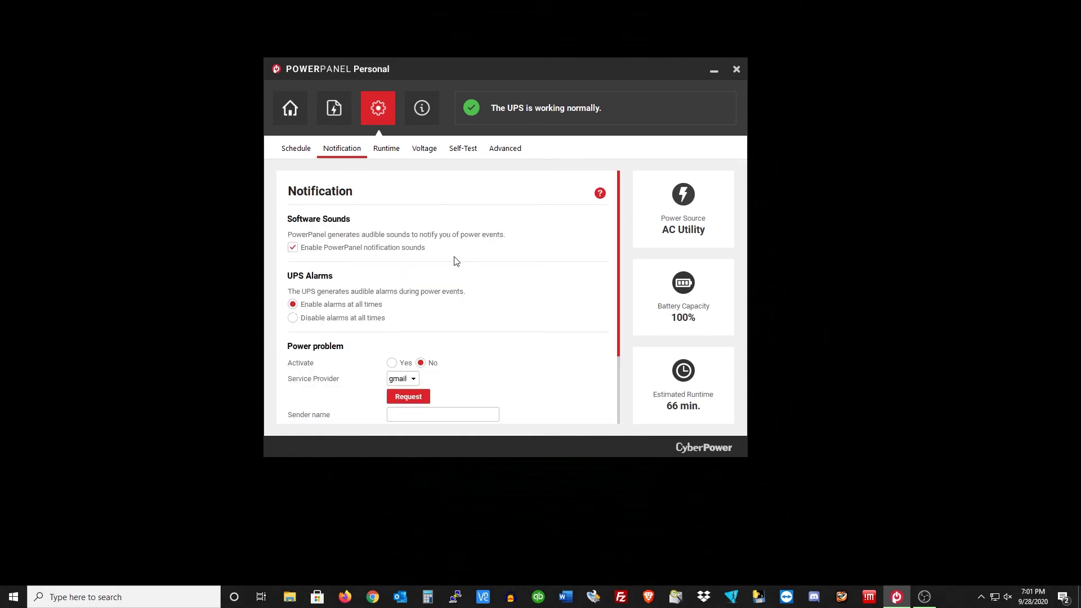
pyautogui.scroll(-3, 496, 309)
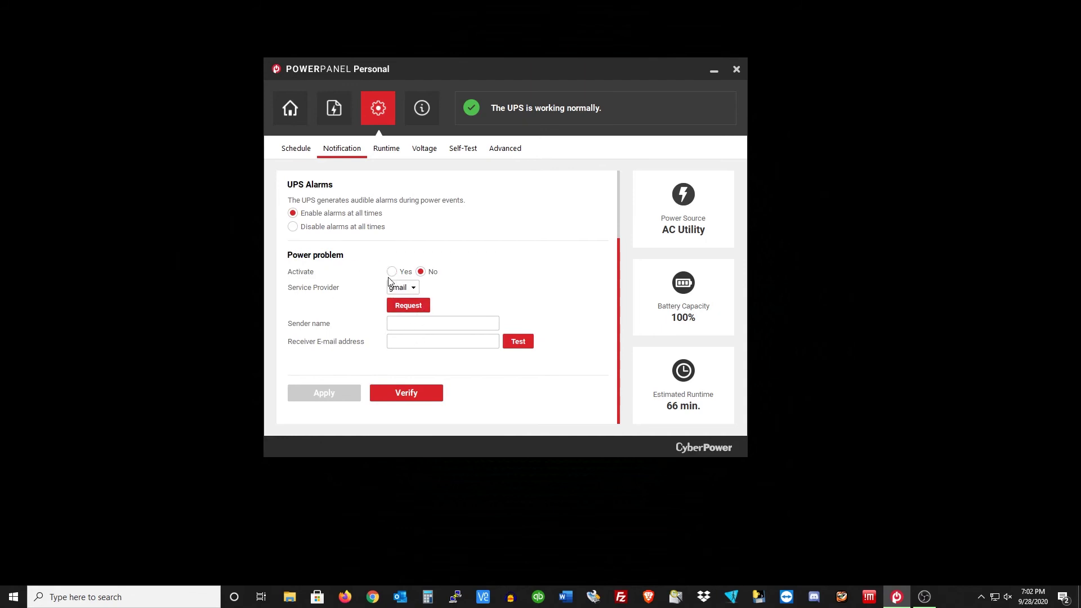
pyautogui.scroll(5, 459, 338)
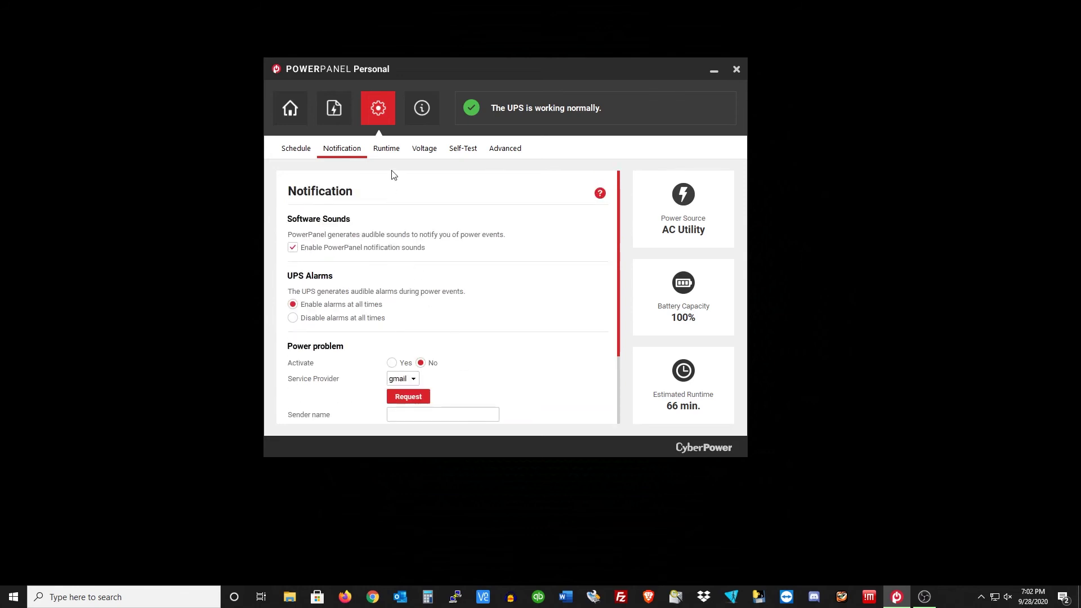
pyautogui.click(393, 153)
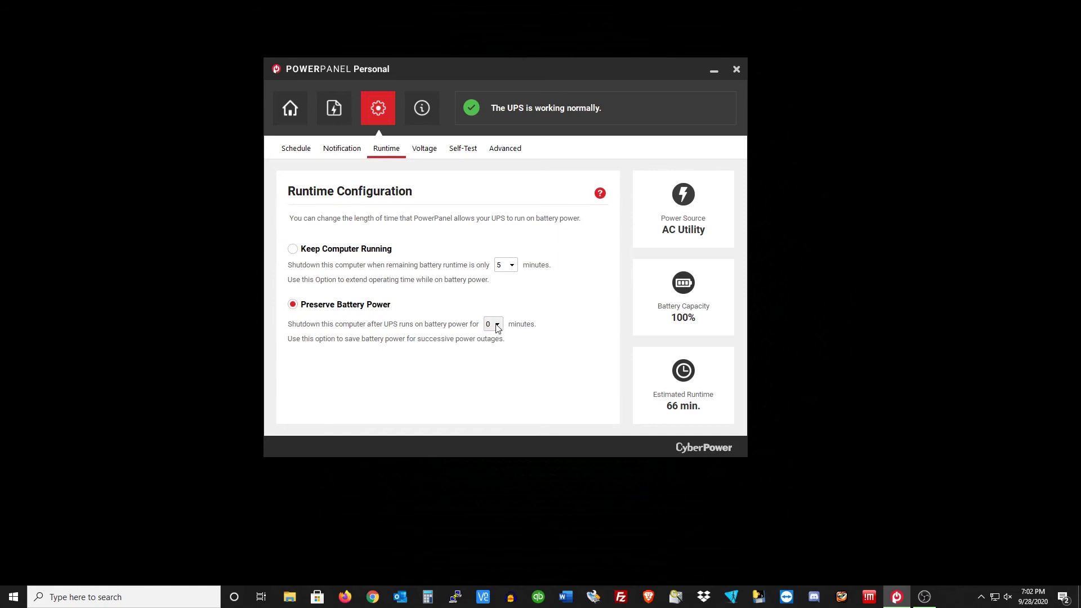
# Set Preserve Battery Power to 1 minute, review Voltage and Self-Test tabs, and initiate a self-test.
pyautogui.click(493, 345)
pyautogui.click(425, 152)
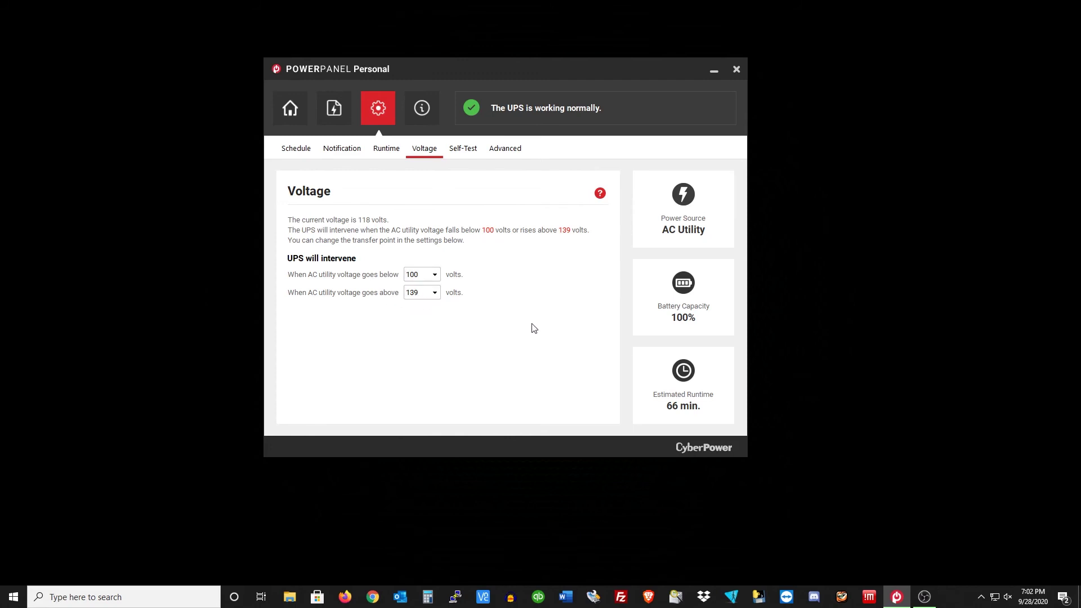
pyautogui.click(463, 149)
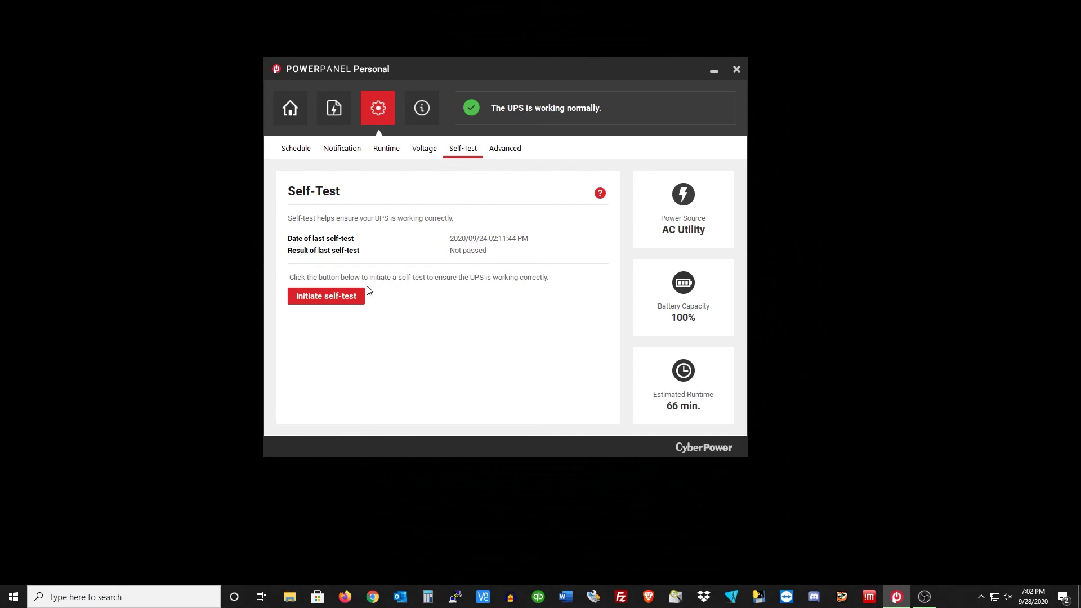
pyautogui.click(342, 300)
# Once the self-test result reads Passed, move on to the Advanced settings.
pyautogui.click(503, 150)
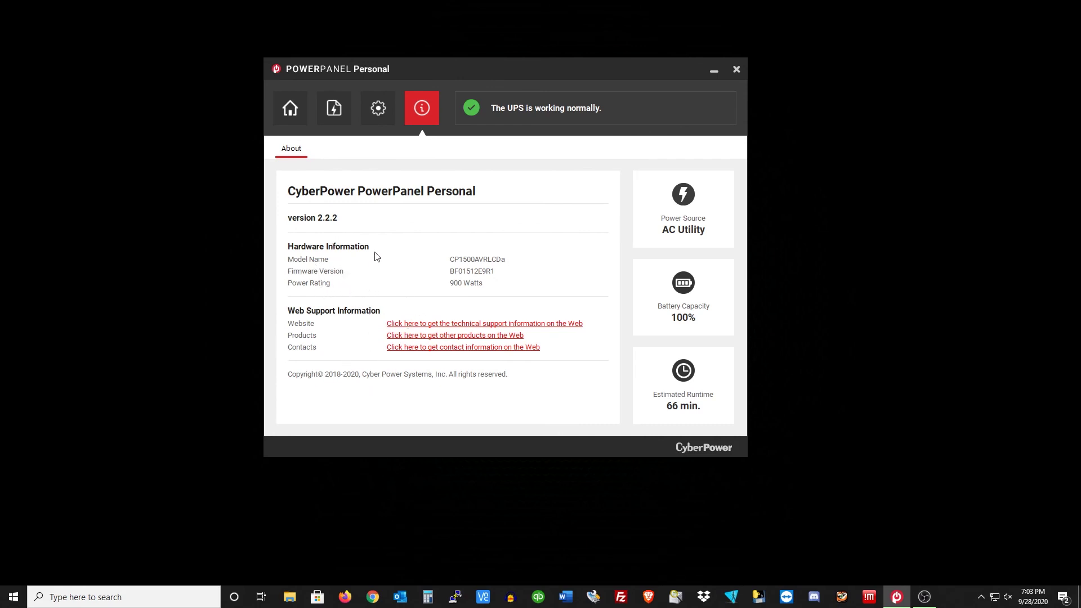
# Return to the Home status overview and close the PowerPanel Personal window.
pyautogui.click(294, 110)
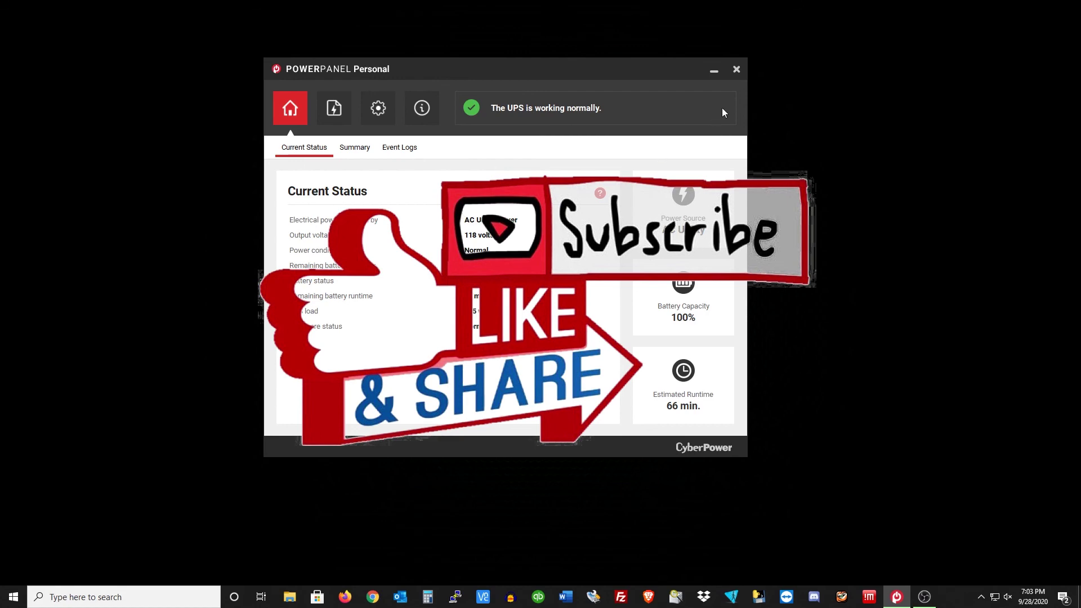
pyautogui.click(737, 70)
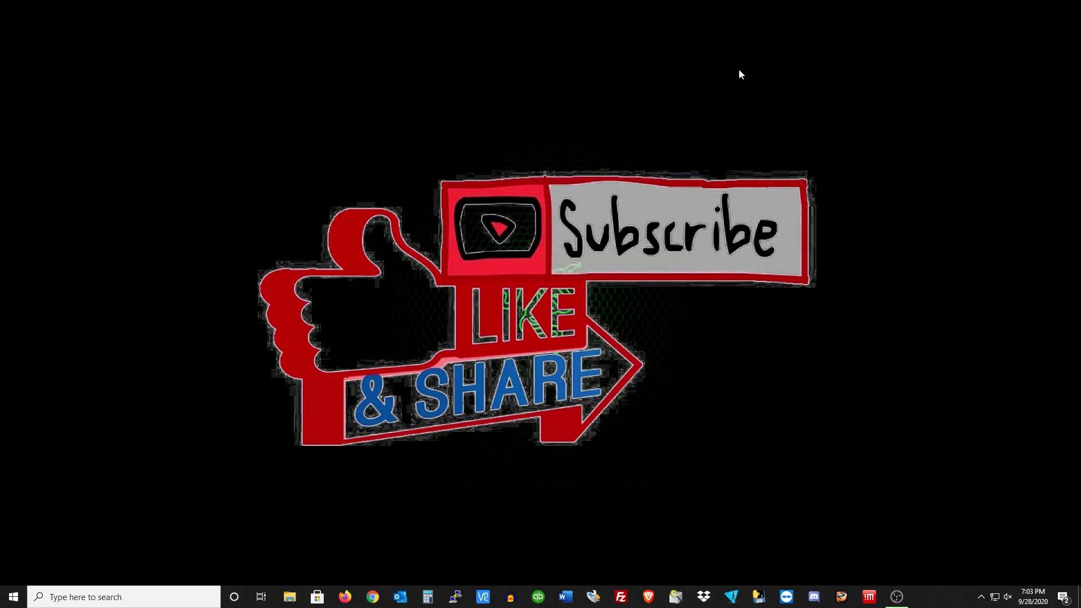